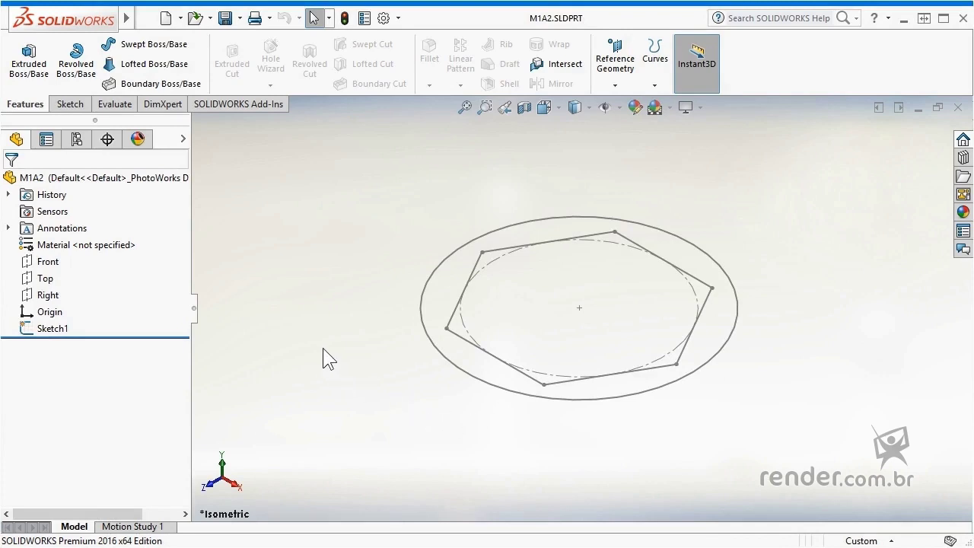
# Step: Select Sketch1 in the design tree to display its Ø20 and Ø15 diameter dimensions
pyautogui.click(65, 329)
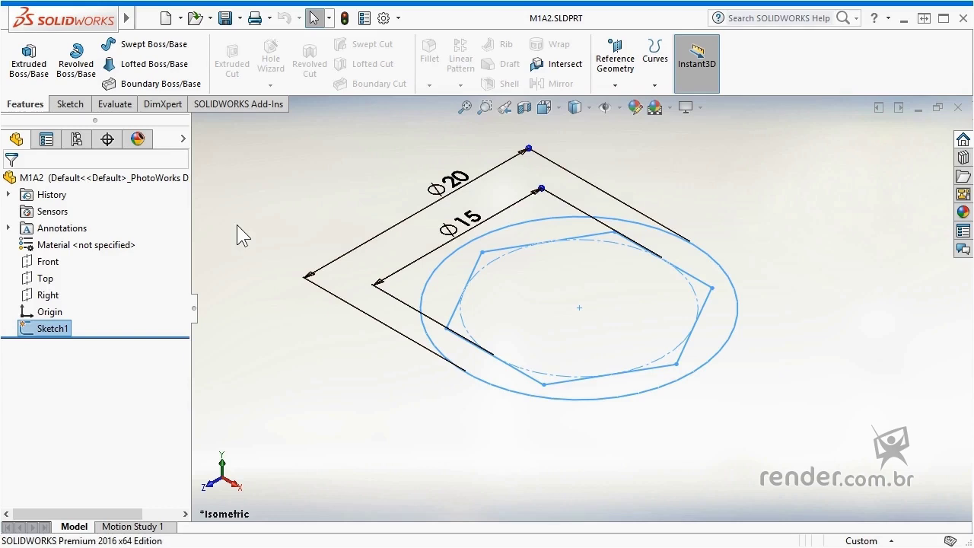
# Step: Create a new part and start a sketch on the Plano superior top plane
pyautogui.click(164, 18)
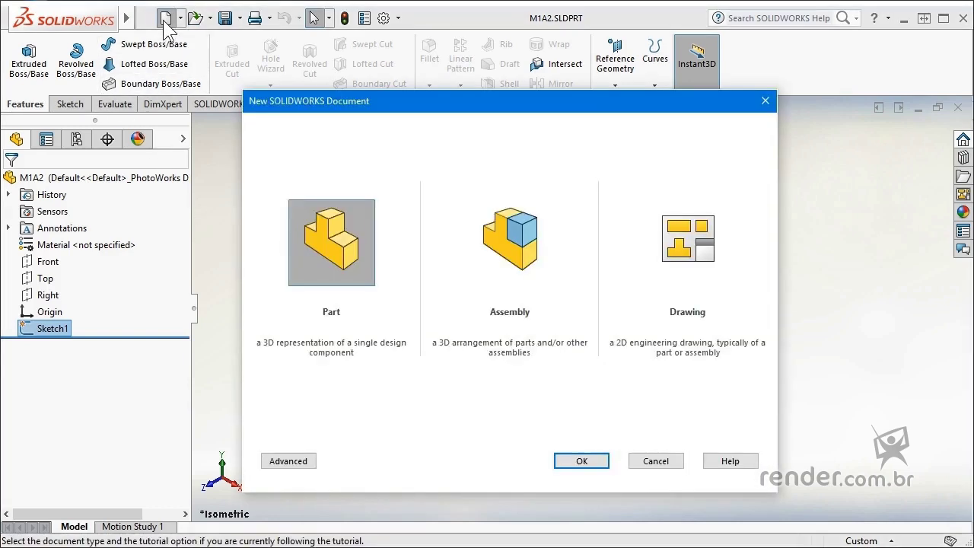
pyautogui.click(591, 457)
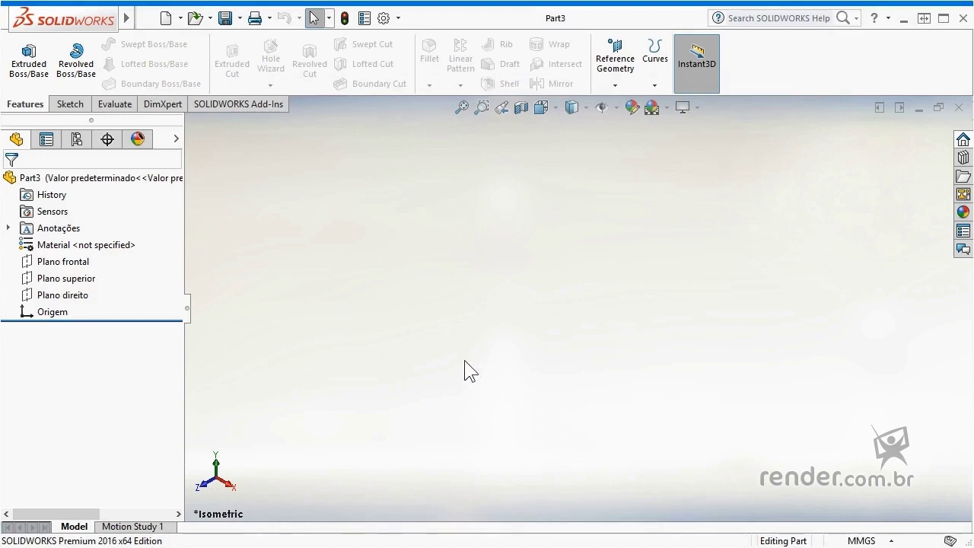
pyautogui.click(76, 279)
pyautogui.click(92, 263)
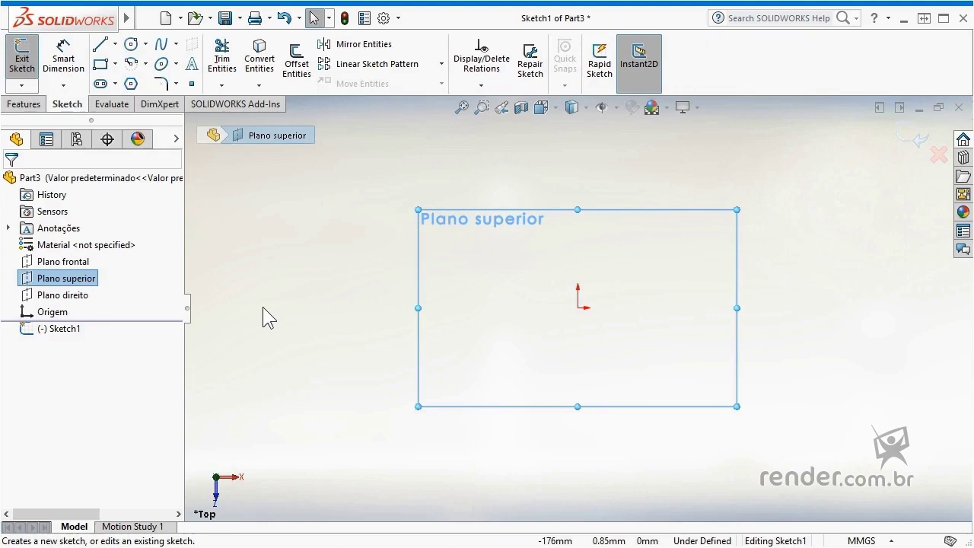
# Step: Draw a six-sided polygon centred on the origin
pyautogui.click(133, 85)
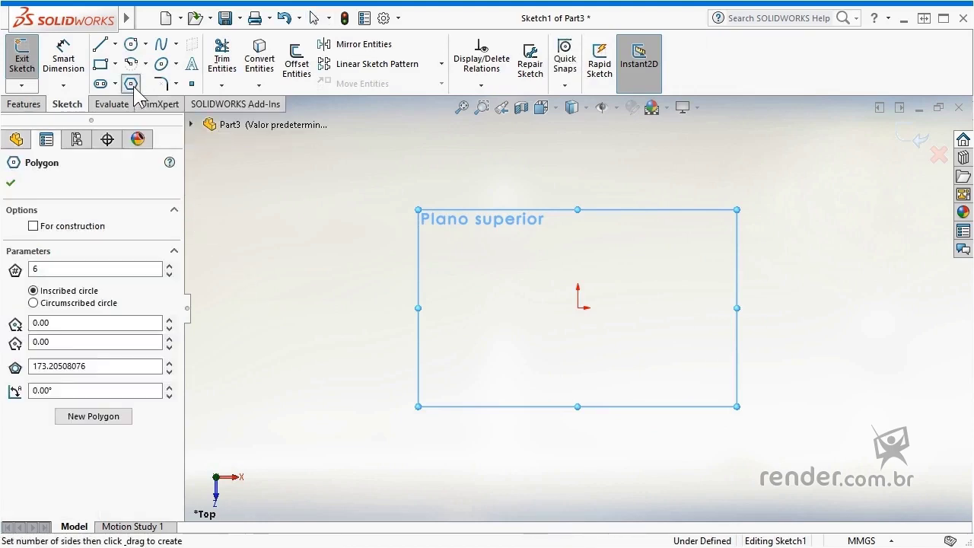
pyautogui.doubleClick(74, 267)
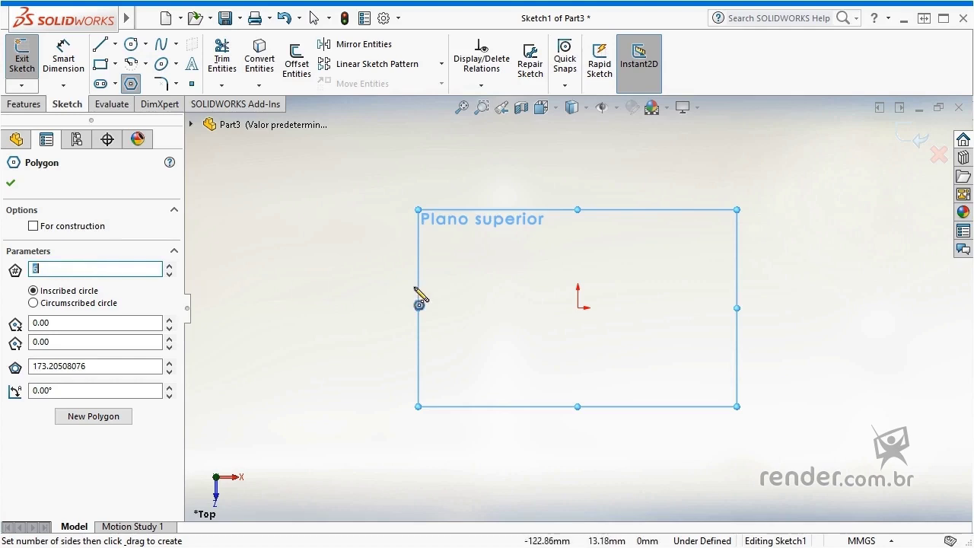
pyautogui.click(582, 310)
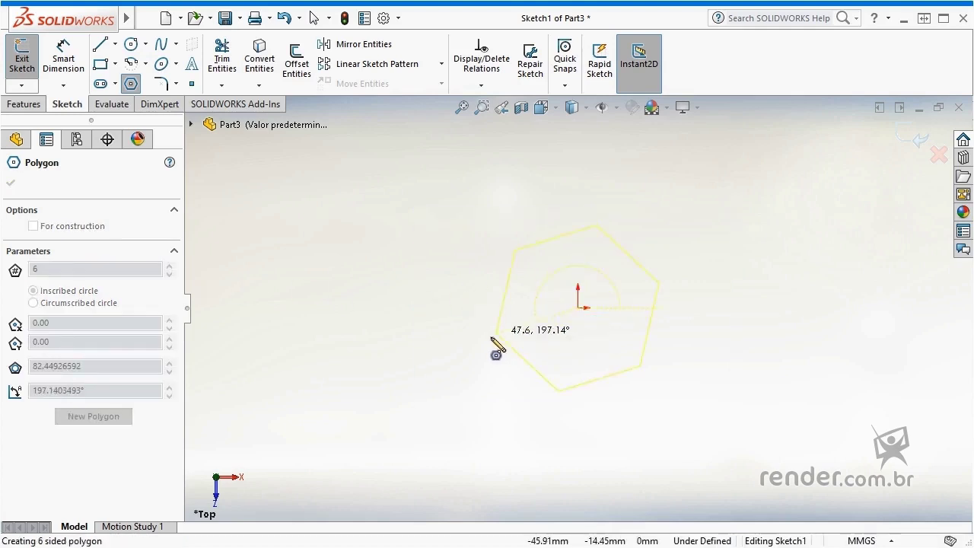
pyautogui.click(451, 358)
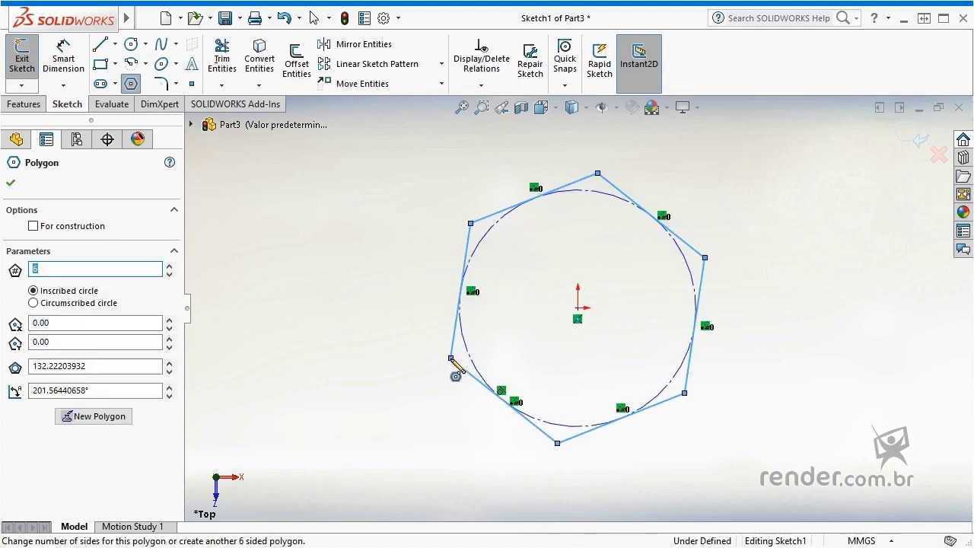
pyautogui.press('Escape')
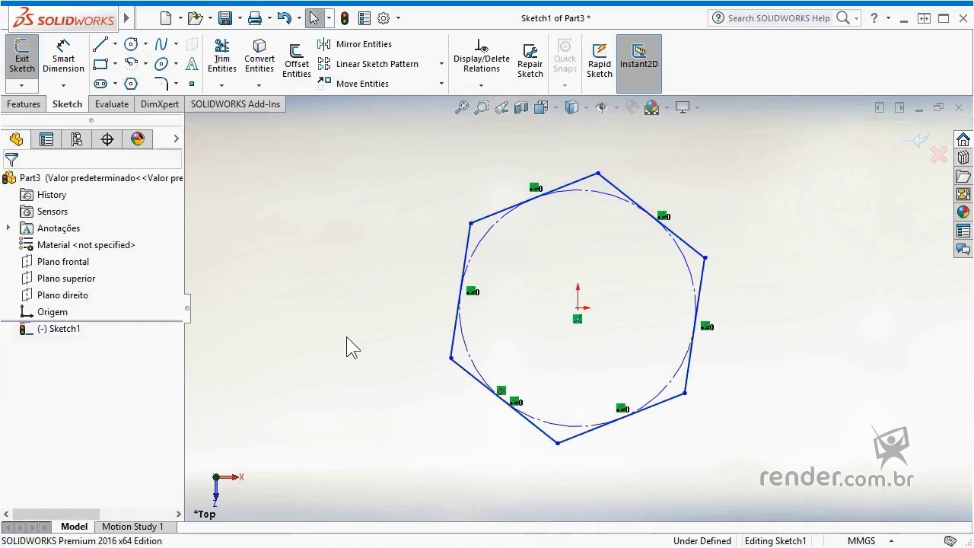
# Step: Dimension the hexagon's construction circle to a 15 mm diameter
pyautogui.moveTo(346, 336); pyautogui.dragTo(349, 286, button='right')
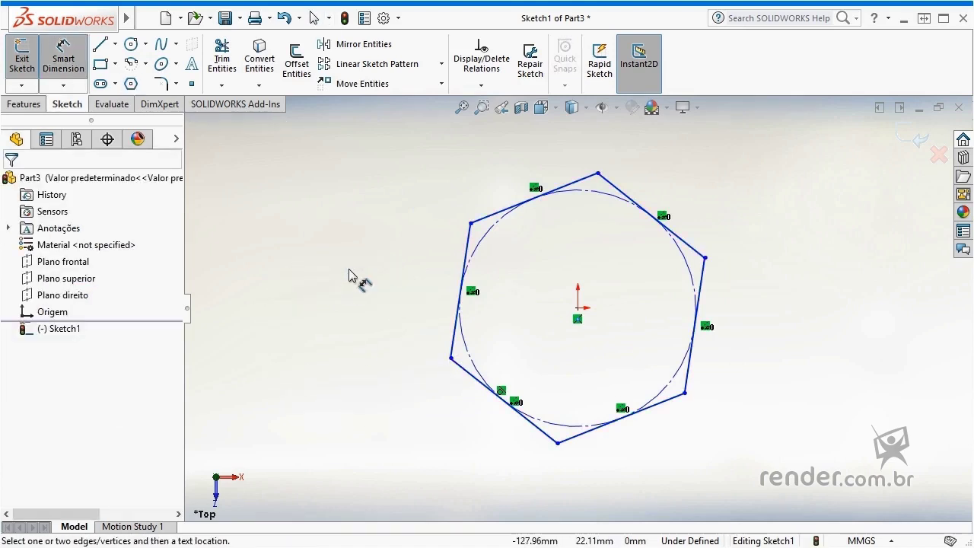
pyautogui.click(469, 344)
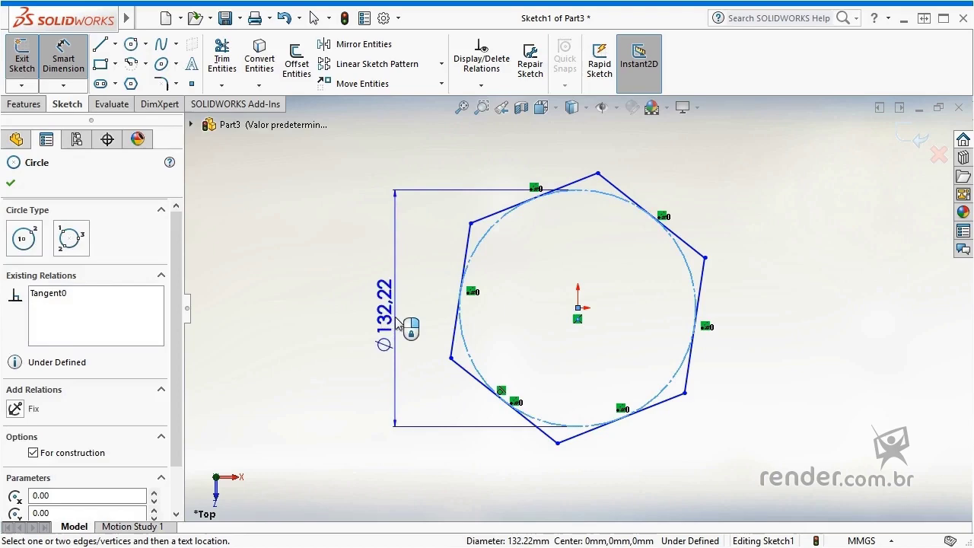
pyautogui.click(396, 323)
pyautogui.write('15')
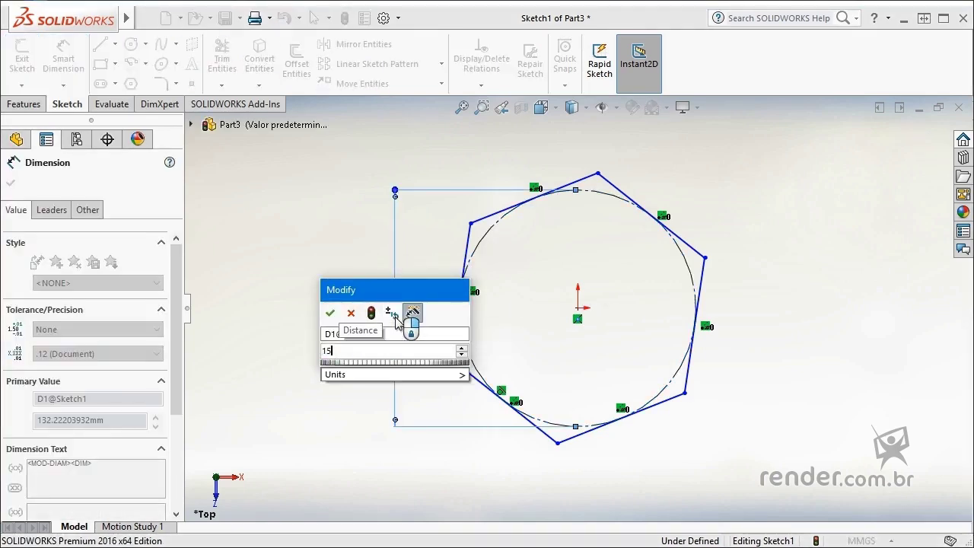
pyautogui.press('Return')
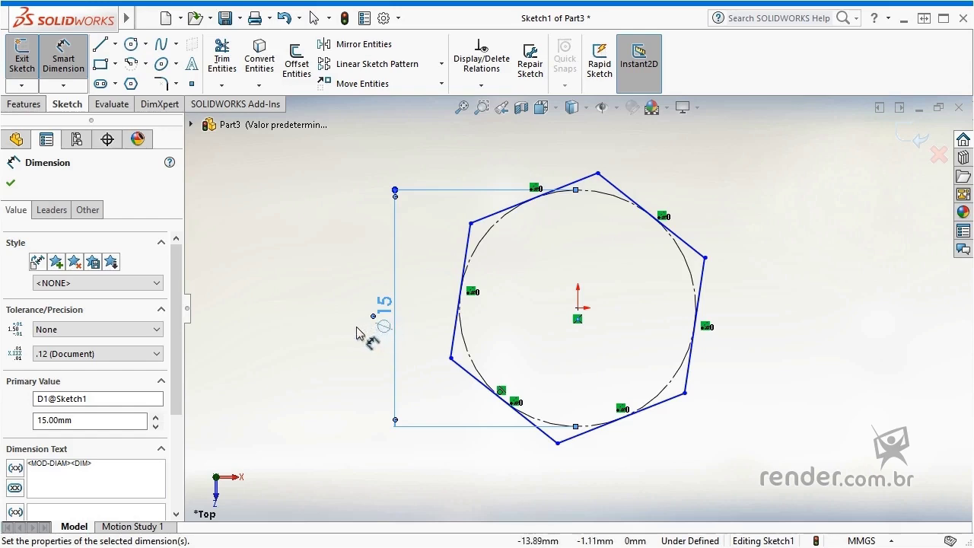
pyautogui.click(365, 329)
pyautogui.press('Escape')
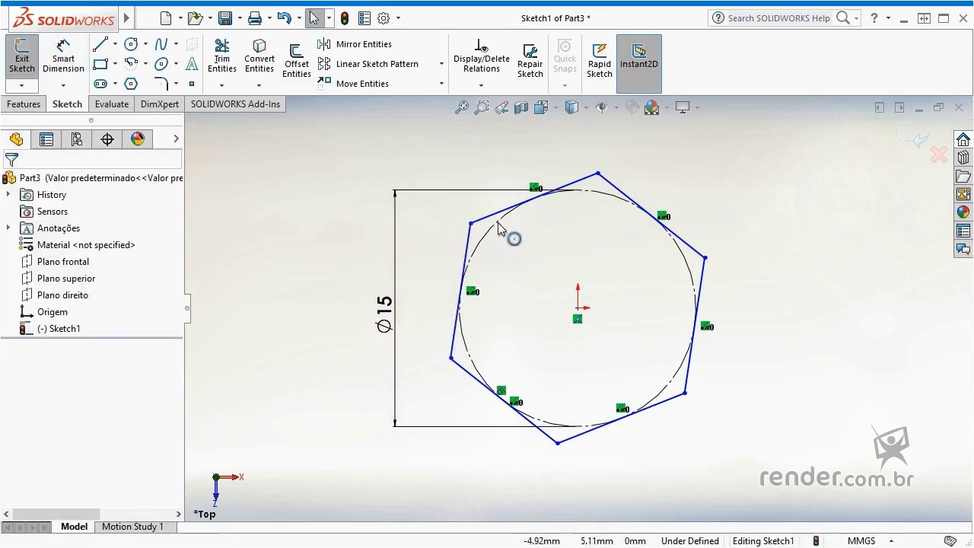
# Step: Make the hexagon's top edge horizontal to fully define the sketch
pyautogui.click(491, 220)
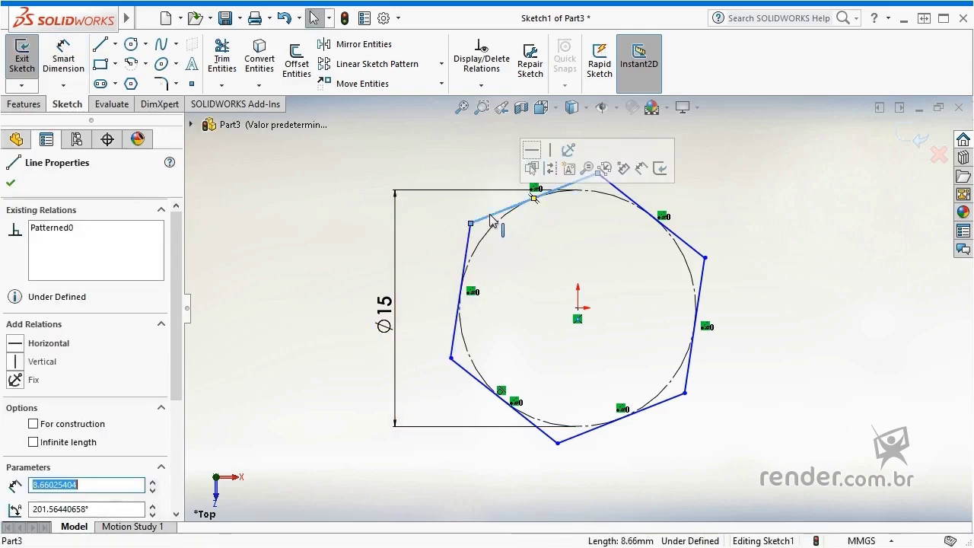
pyautogui.click(533, 156)
pyautogui.click(337, 243)
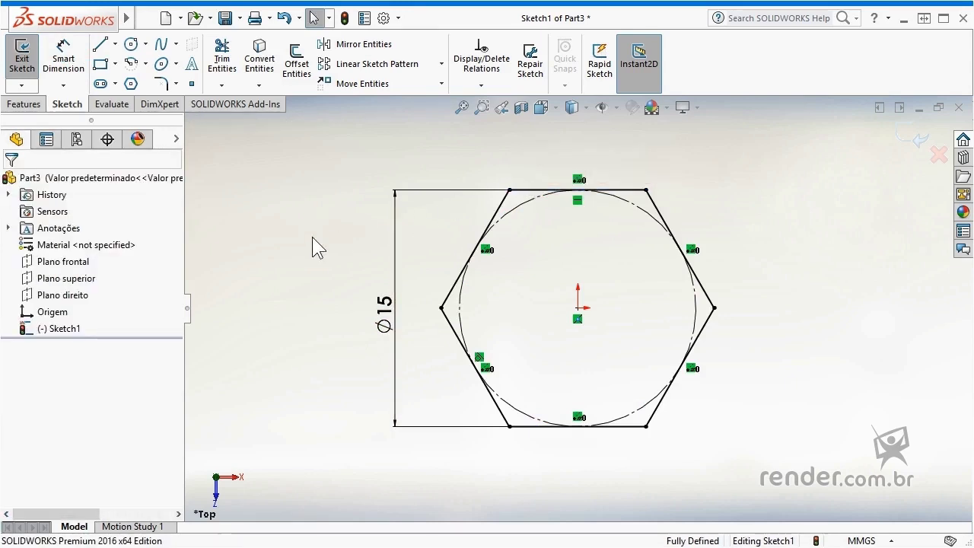
pyautogui.press('s')
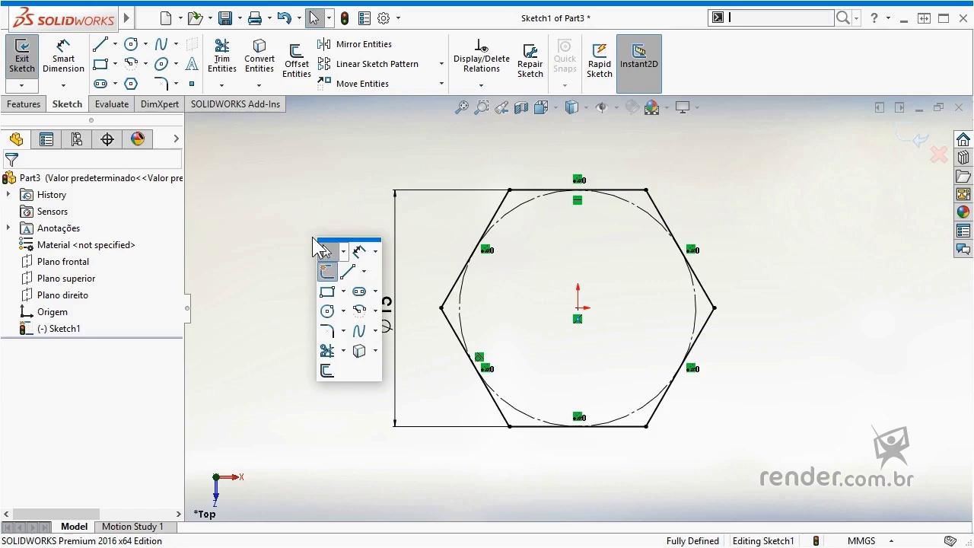
# Step: Draw a circle centred on the origin, outside the hexagon
pyautogui.click(327, 312)
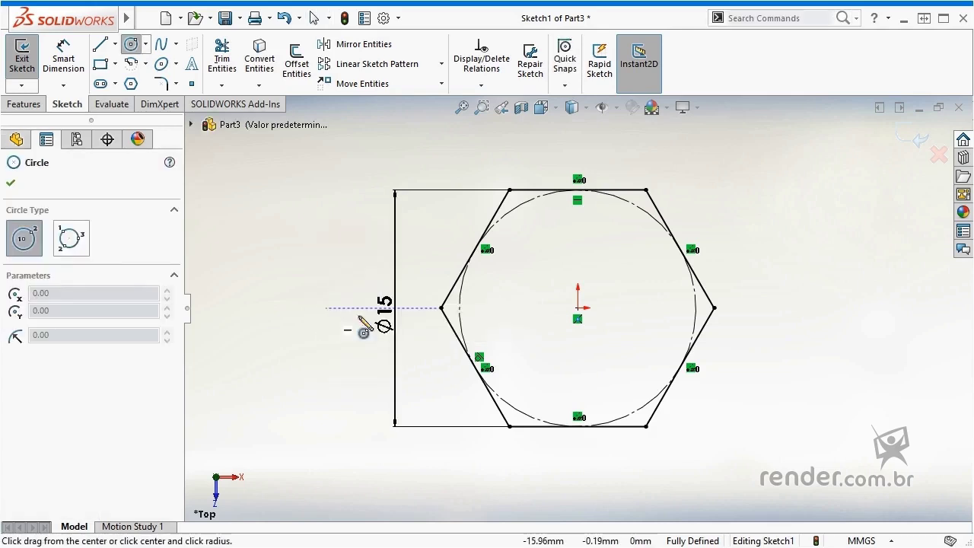
pyautogui.click(578, 308)
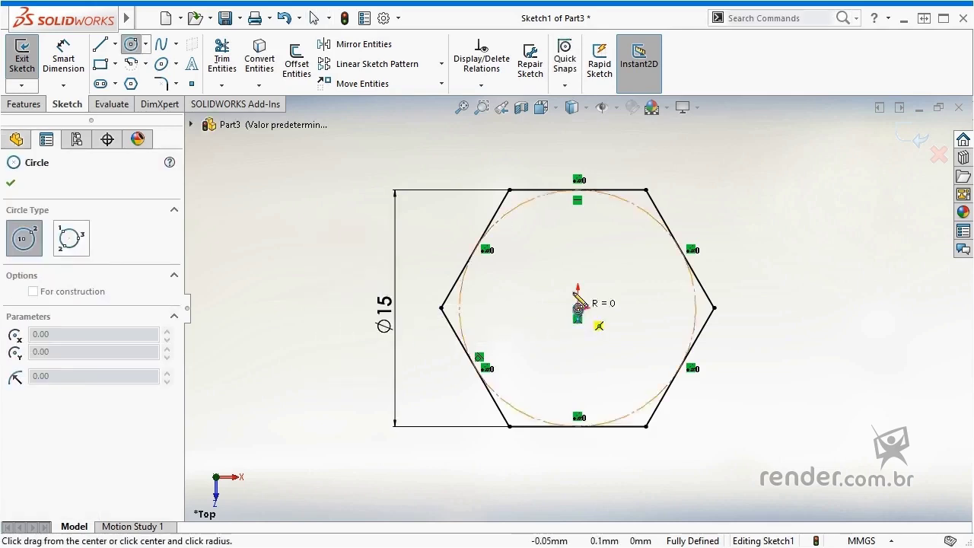
pyautogui.click(481, 181)
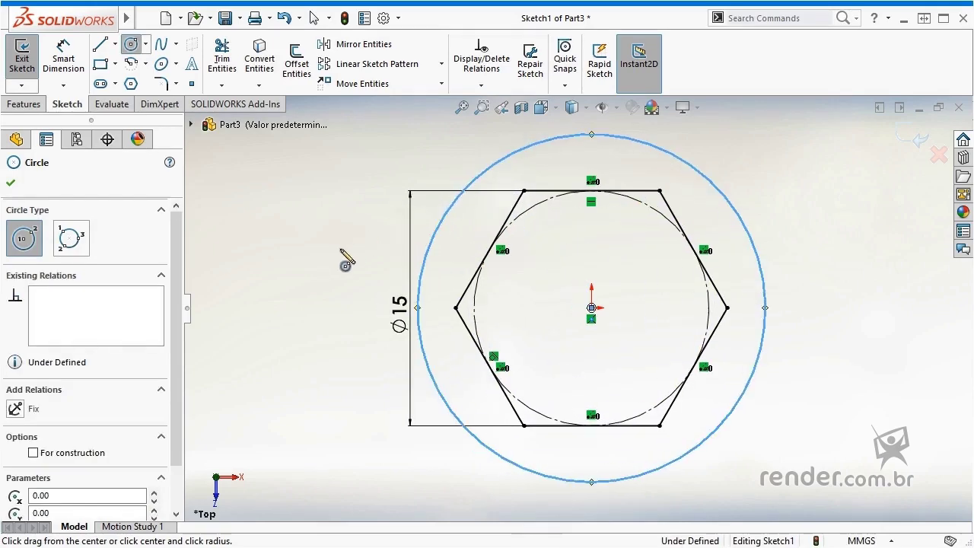
# Step: Give the outer circle a 20 mm diameter dimension placed left of the sketch
pyautogui.press('Escape')
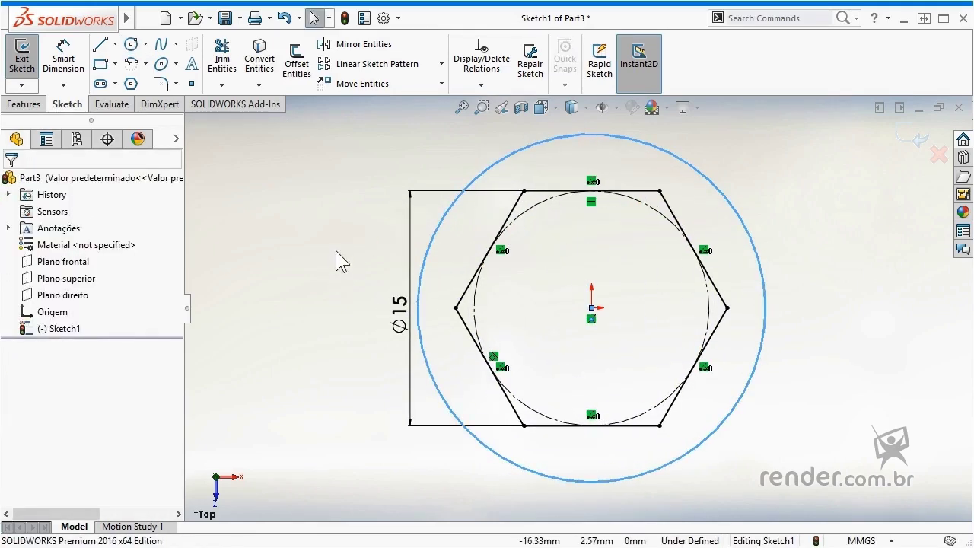
pyautogui.moveTo(336, 251); pyautogui.dragTo(335, 206, button='right')
pyautogui.click(421, 251)
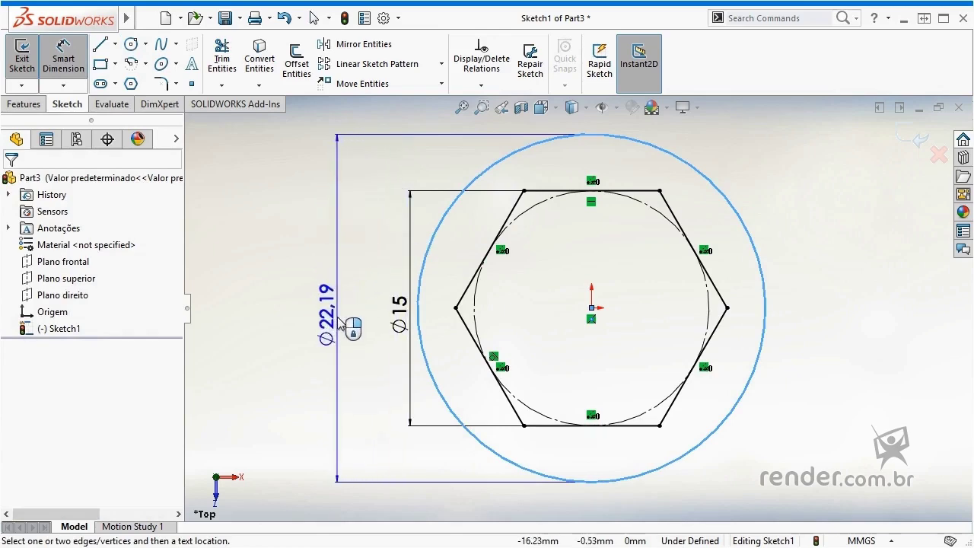
pyautogui.click(347, 324)
pyautogui.write('20')
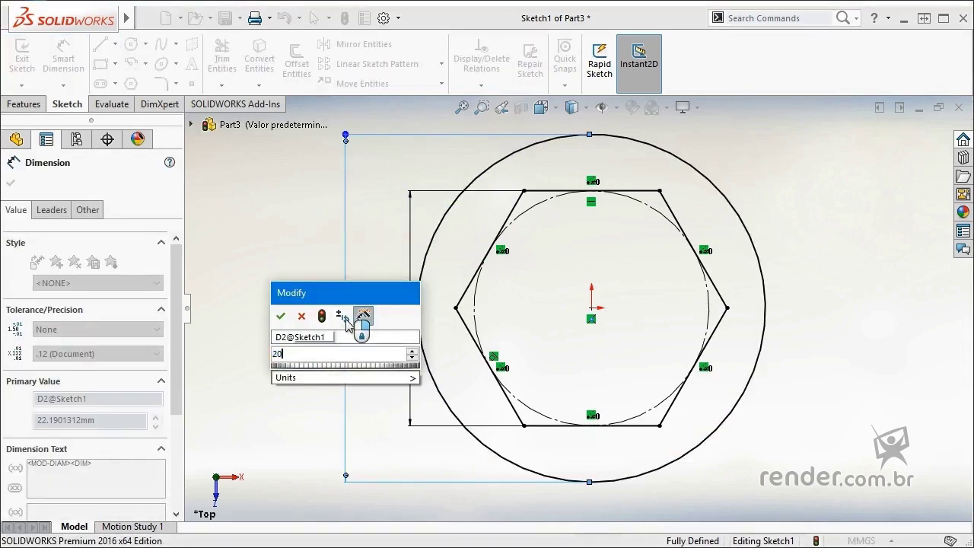
pyautogui.press('Return')
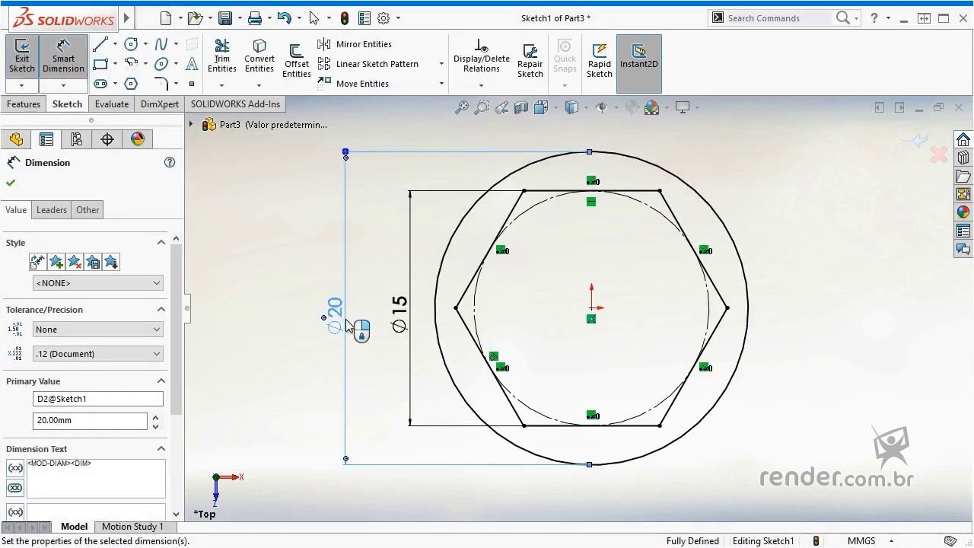
pyautogui.click(262, 316)
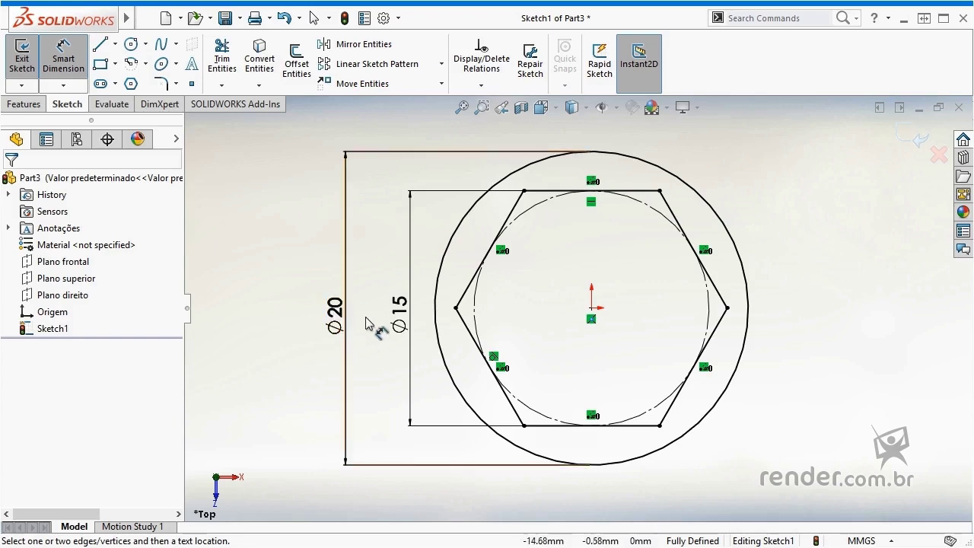
# Step: Name the Ø15 diameter DiâmetroInterno and the Ø20 diameter DiâmetroExterno, then confirm
pyautogui.click(399, 315)
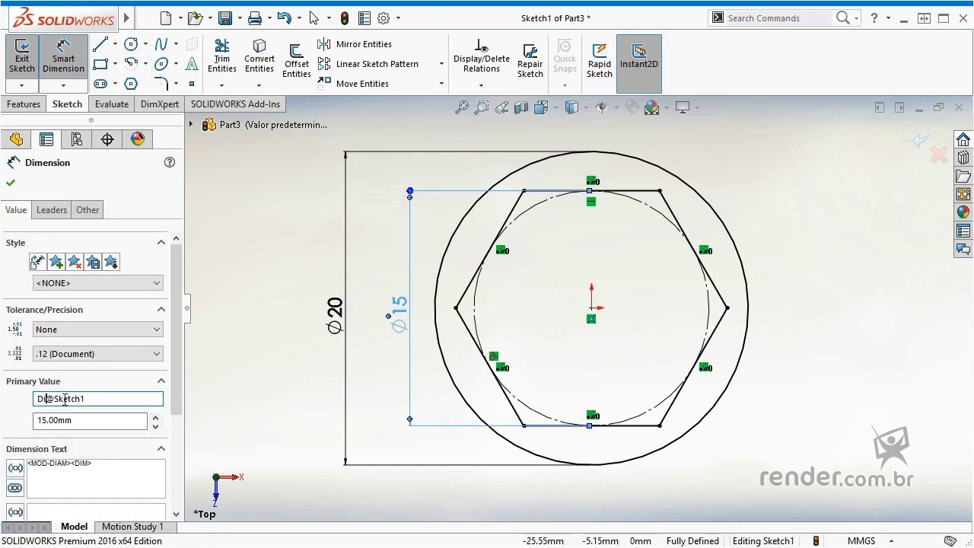
pyautogui.write('âmetroIn')
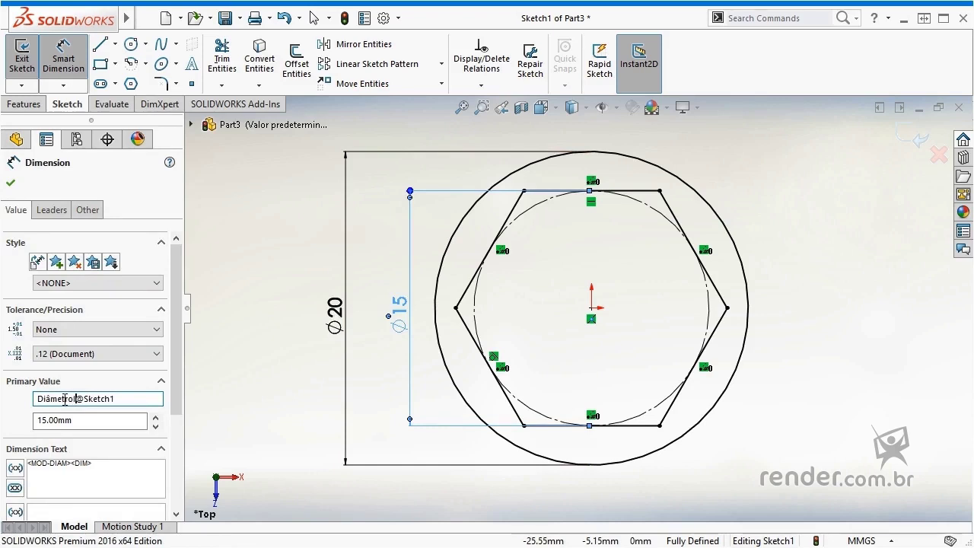
pyautogui.write('terno')
pyautogui.click(347, 415)
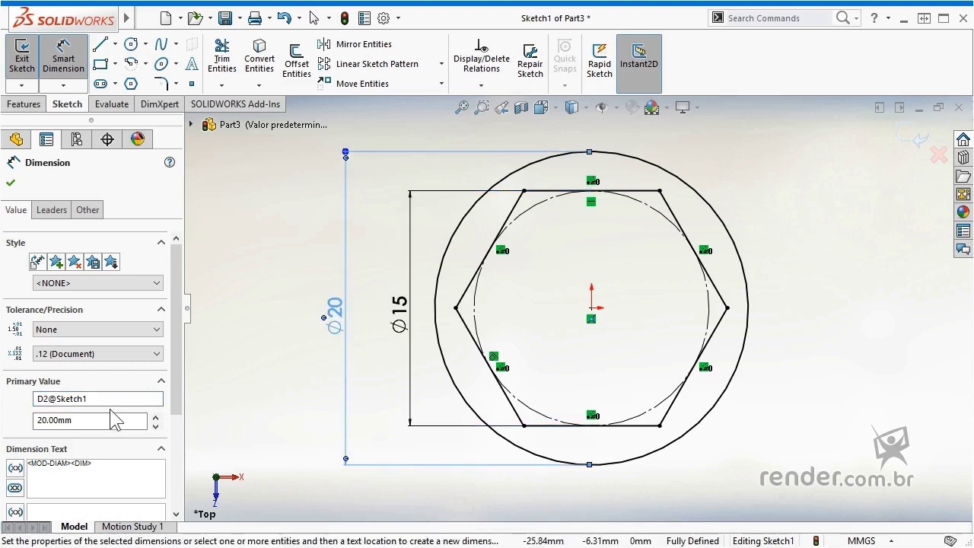
pyautogui.click(44, 399)
pyautogui.press('BackSpace')
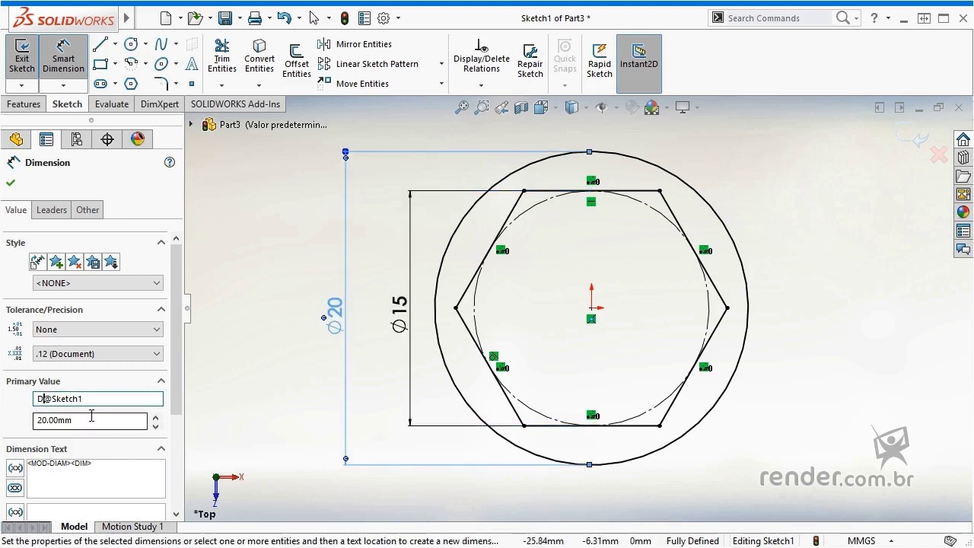
pyautogui.write('iâmetroExterno')
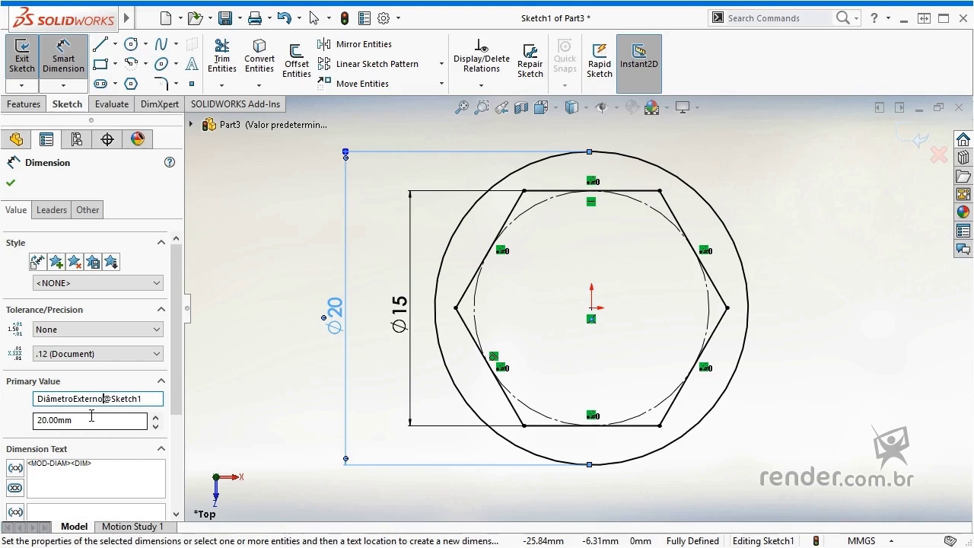
pyautogui.click(11, 183)
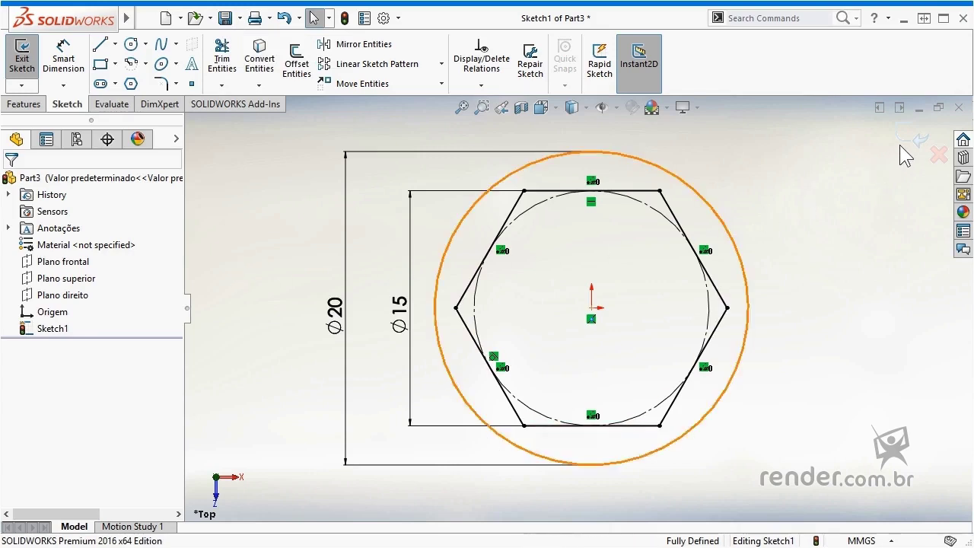
# Step: Exit the sketch, zoom to fit, and switch to the isometric view
pyautogui.click(919, 141)
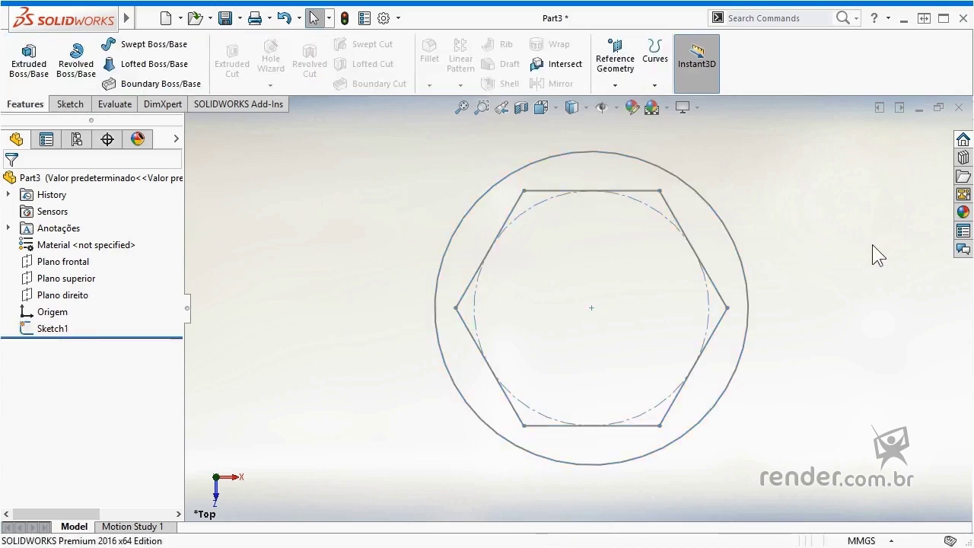
pyautogui.press('f')
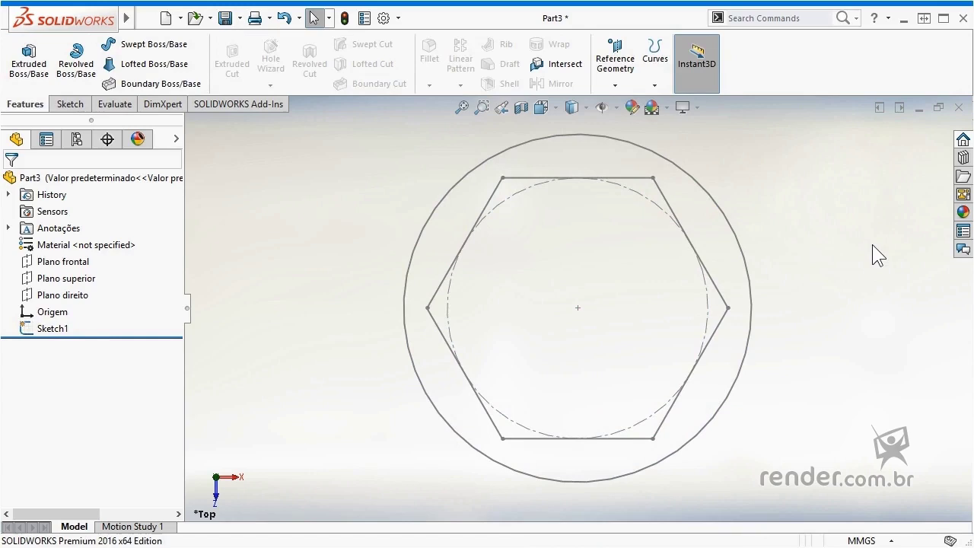
pyautogui.hotkey('ctrl', '7')
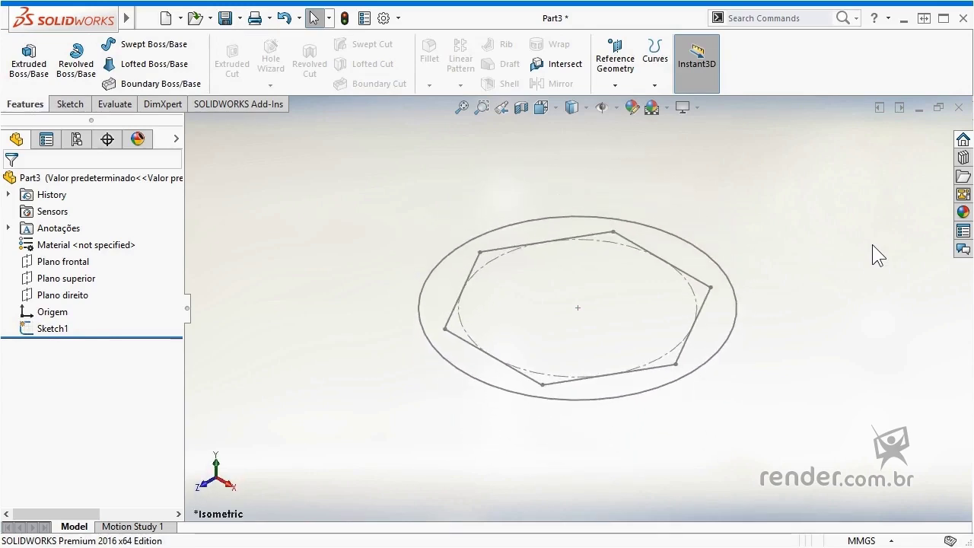